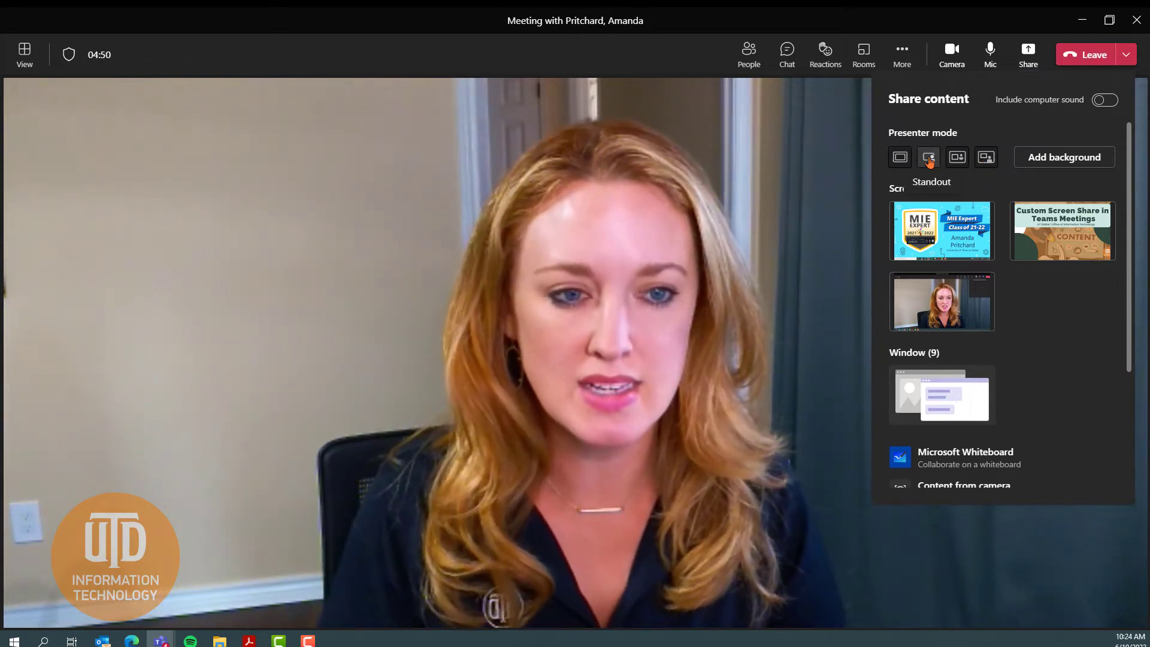
# - Share the slide screen in Standout mode and maximize the meeting window
pyautogui.click(1070, 227)
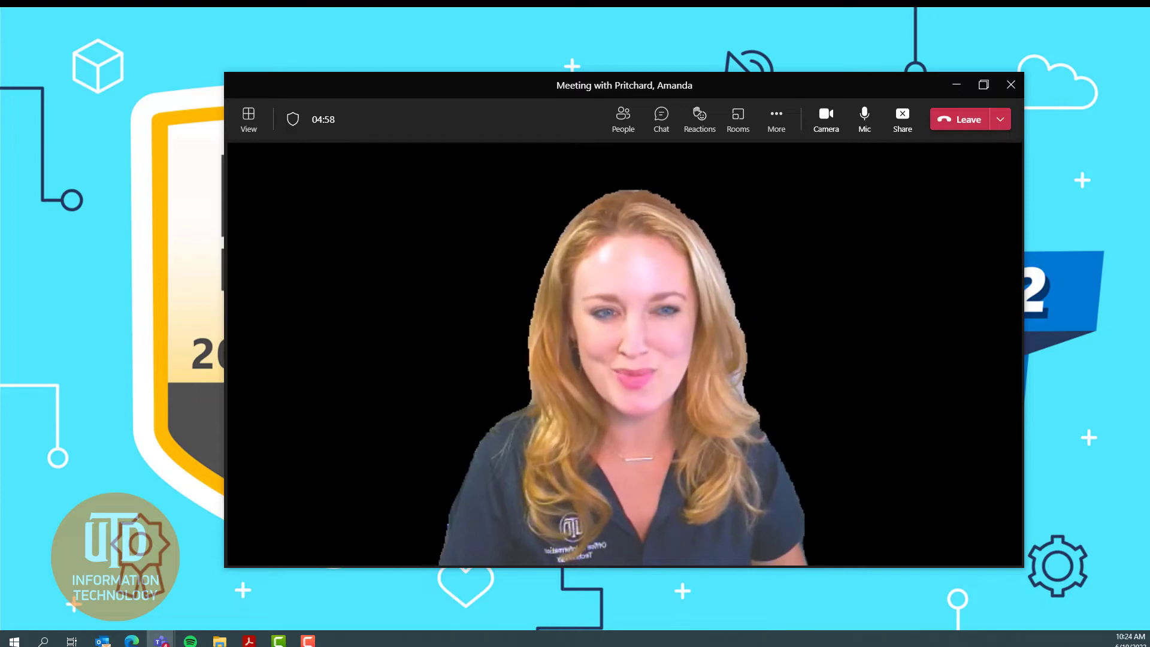
pyautogui.click(988, 94)
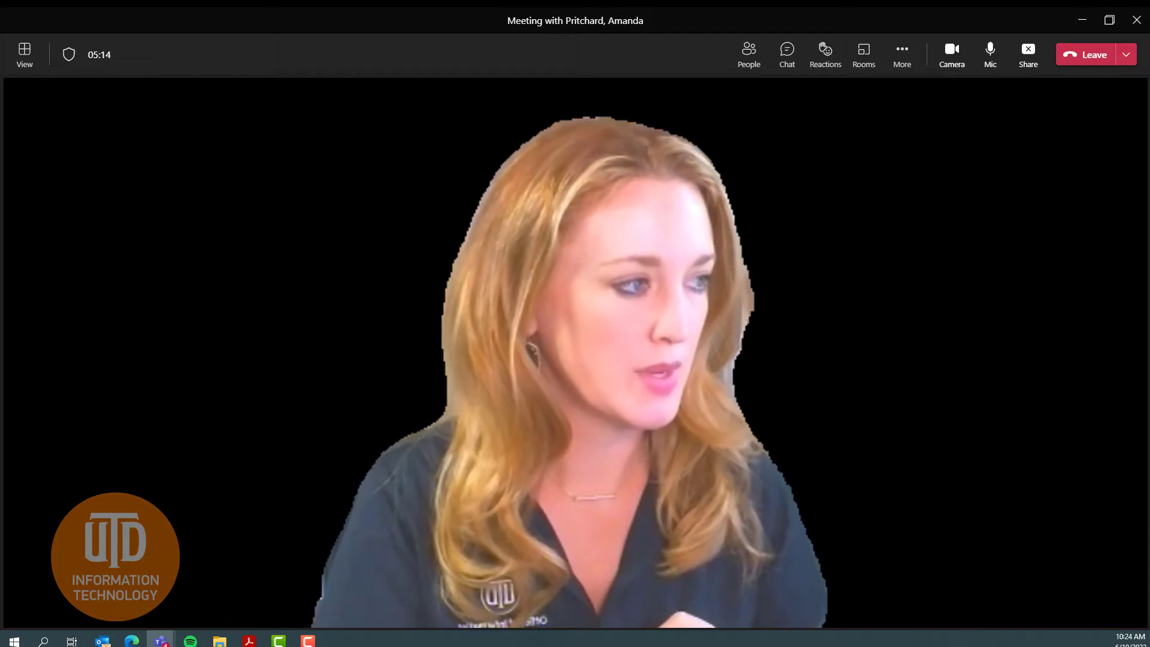
# - Move the presenter inset to the slide's left, enlarge it, then hide the view preview
pyautogui.moveTo(950, 227); pyautogui.dragTo(252, 139)
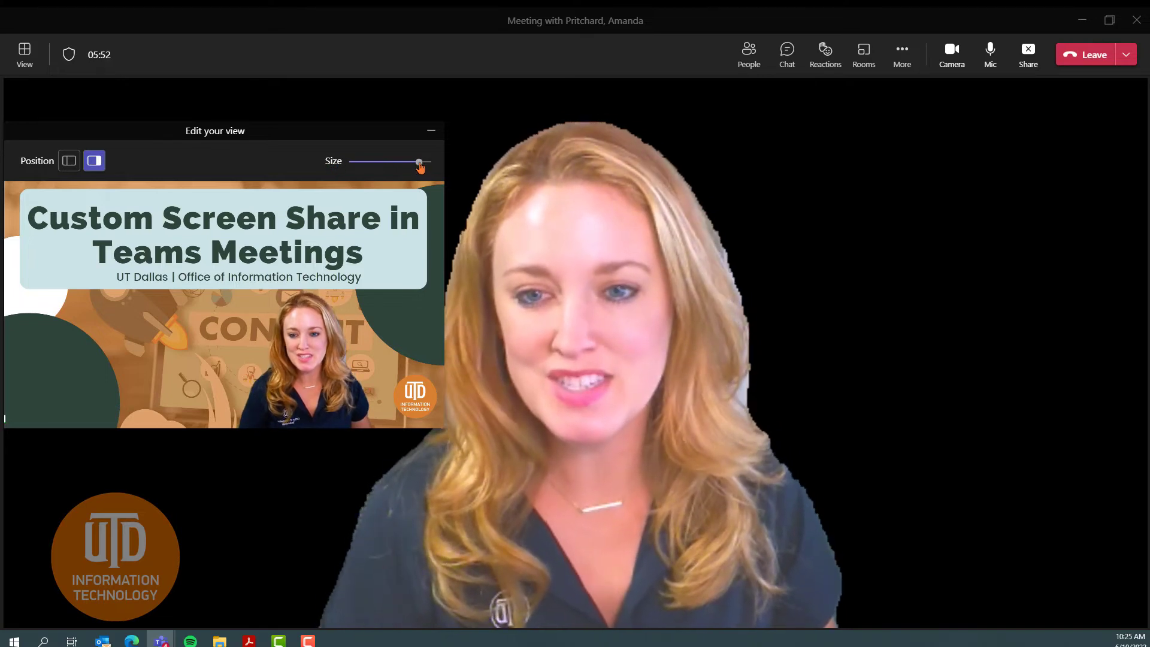
pyautogui.moveTo(413, 169); pyautogui.dragTo(380, 166)
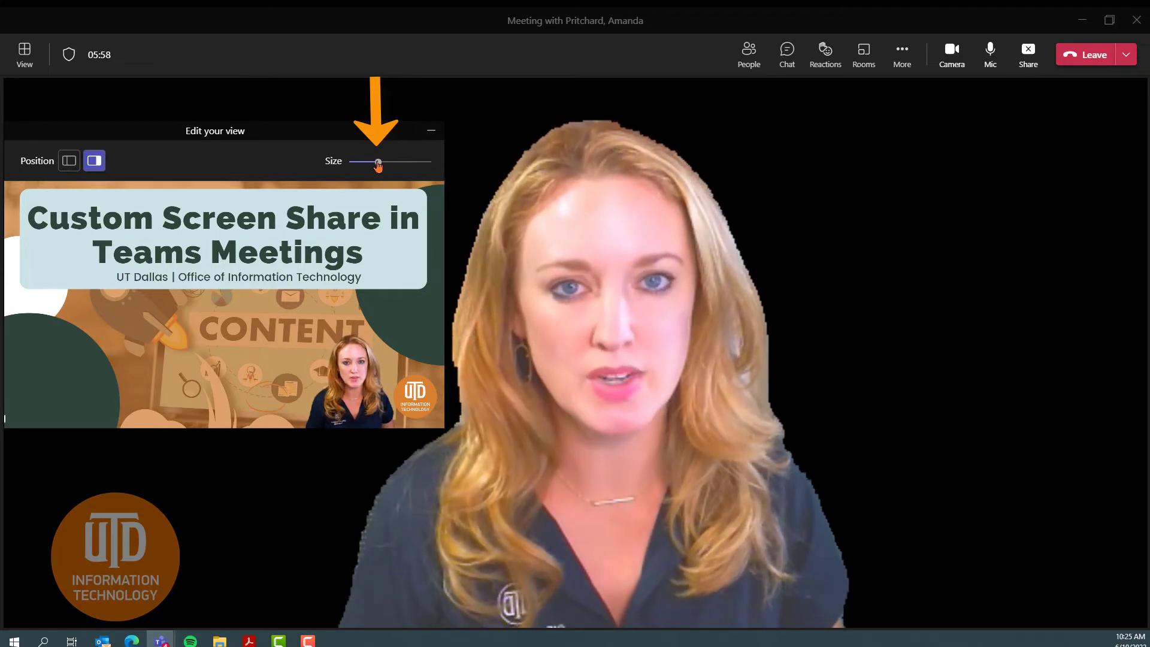
pyautogui.moveTo(379, 165); pyautogui.dragTo(375, 165)
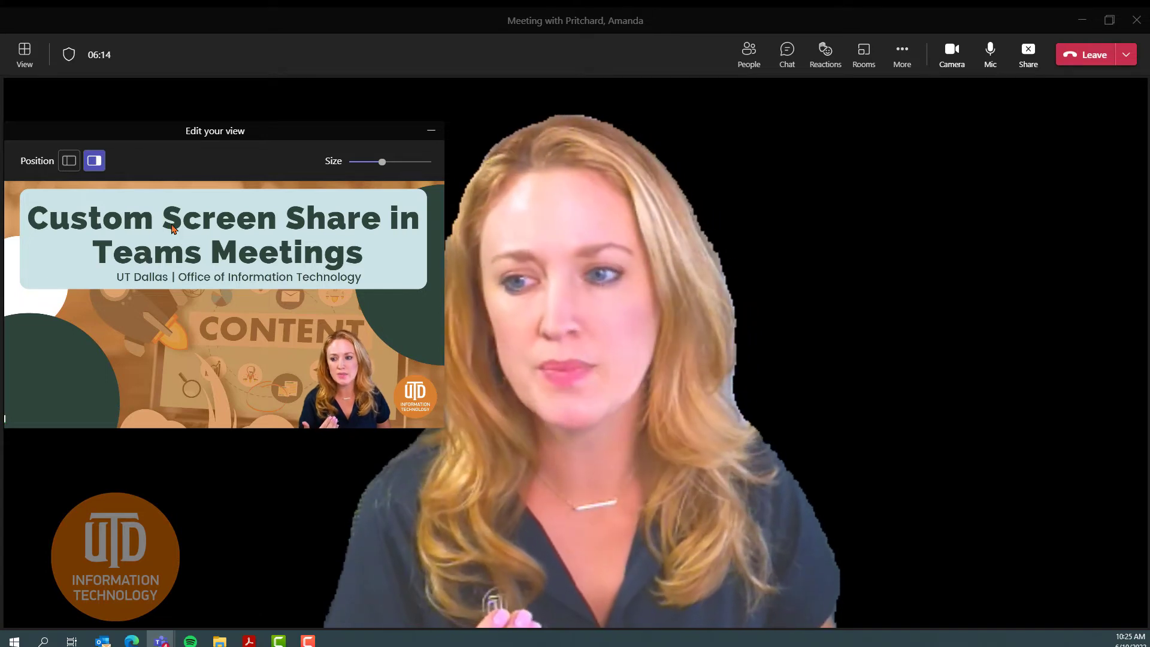
pyautogui.click(70, 162)
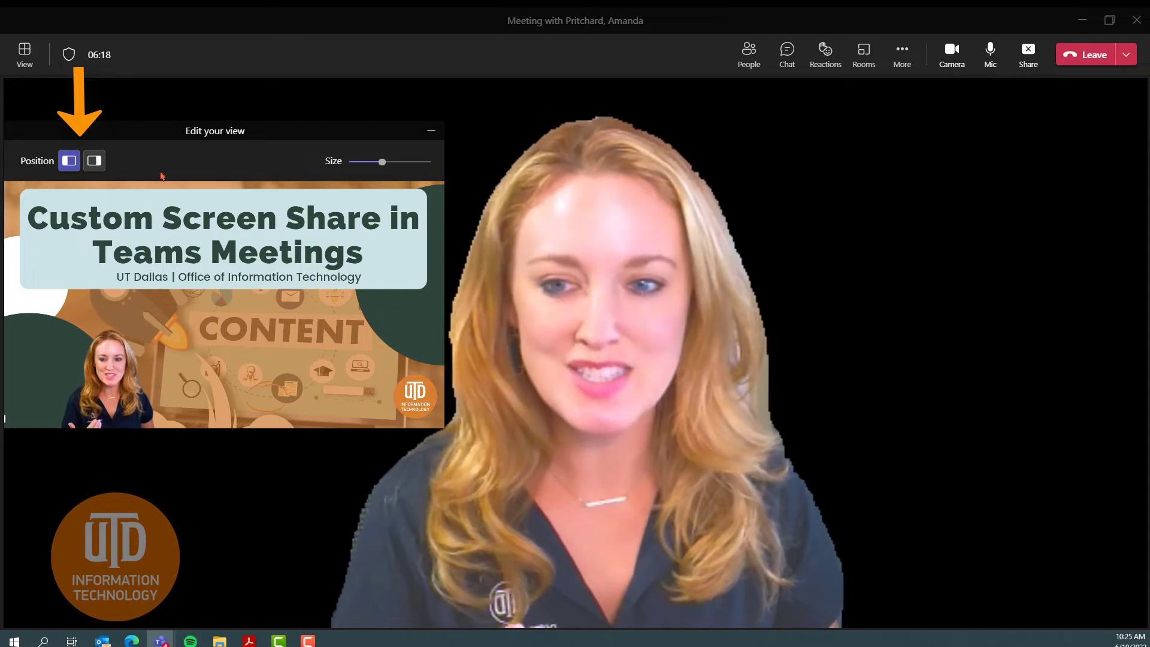
pyautogui.moveTo(383, 167); pyautogui.dragTo(409, 163)
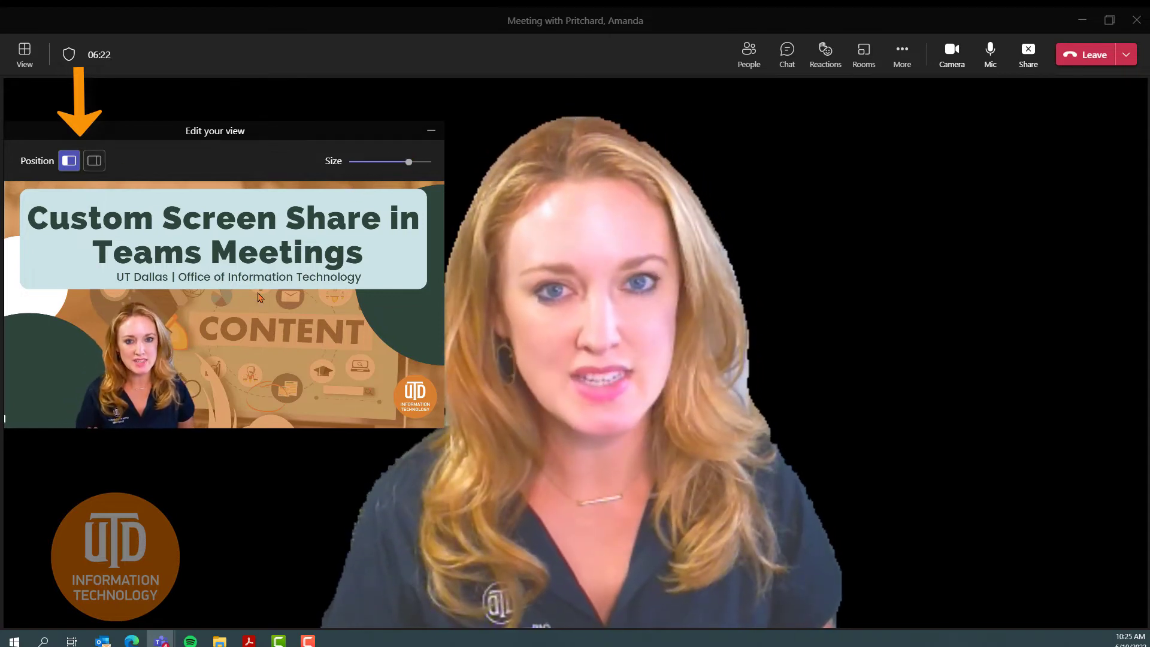
pyautogui.click(427, 146)
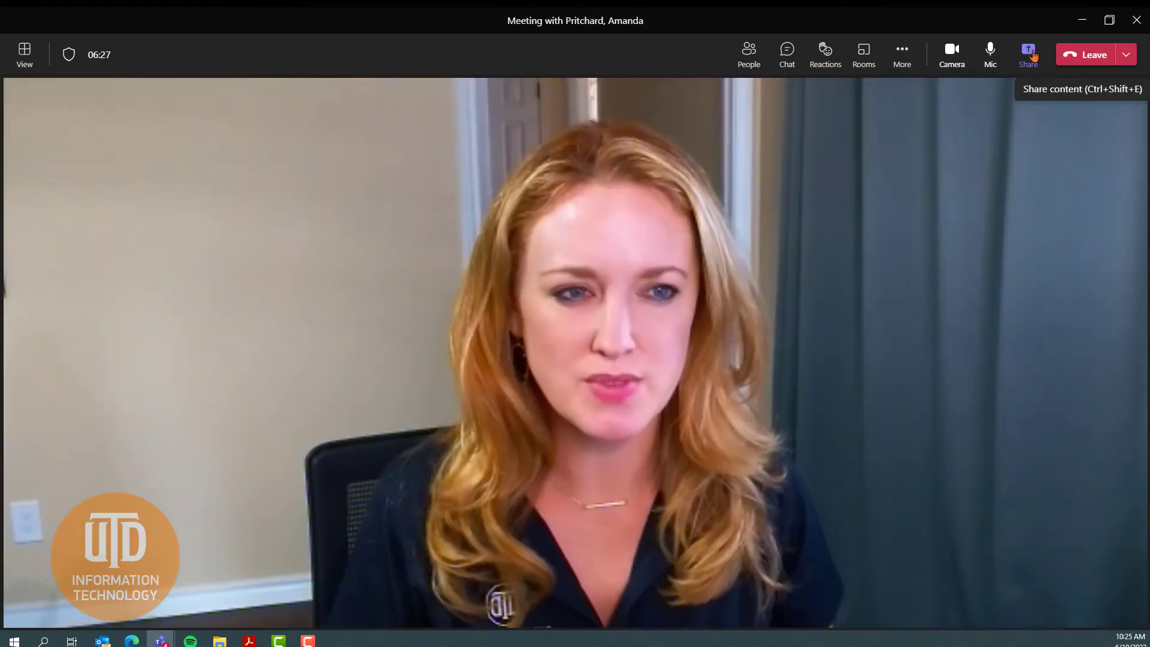
# - Reshare the slide screen in Side-by-side mode and maximize the Teams meeting window
pyautogui.click(1029, 53)
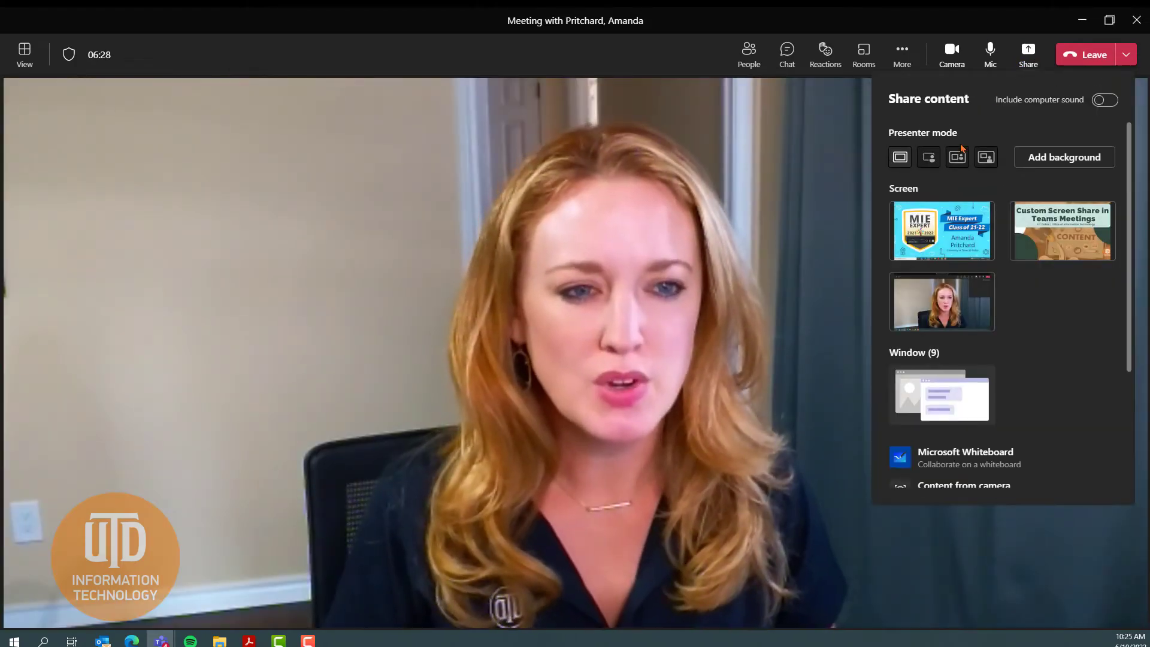
pyautogui.click(1070, 228)
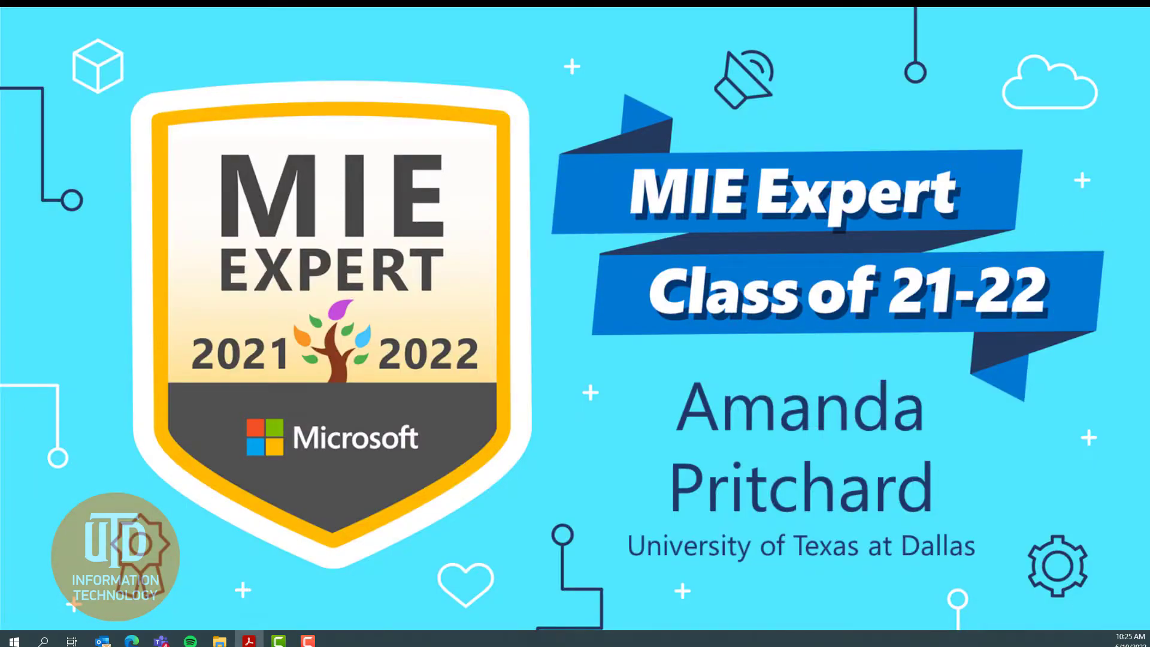
pyautogui.hotkey('alt', 'Tab')
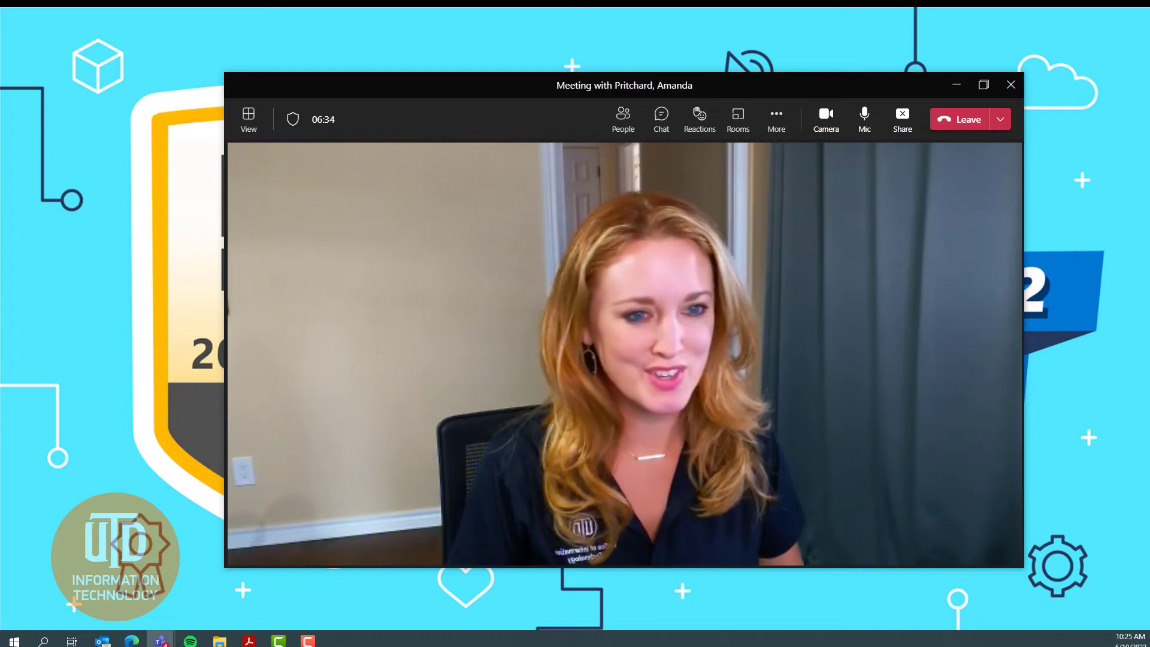
pyautogui.click(983, 84)
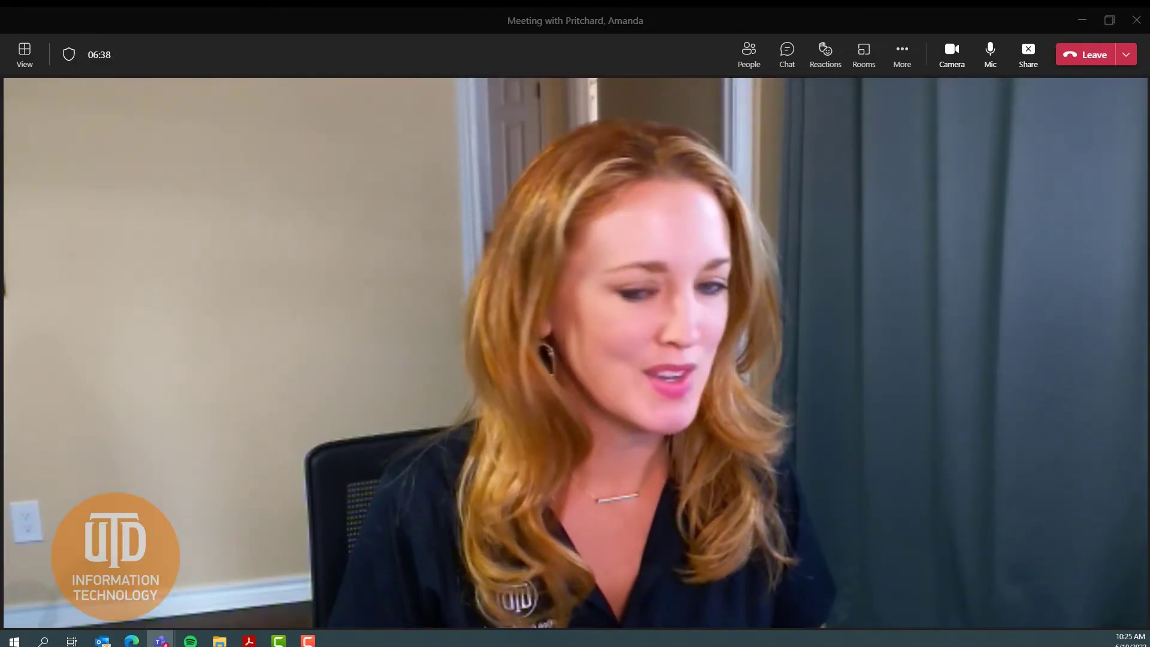
# - Shrink the Side-by-side presenter video and place it on the slide's right, then close the preview
pyautogui.moveTo(1088, 213); pyautogui.dragTo(264, 135)
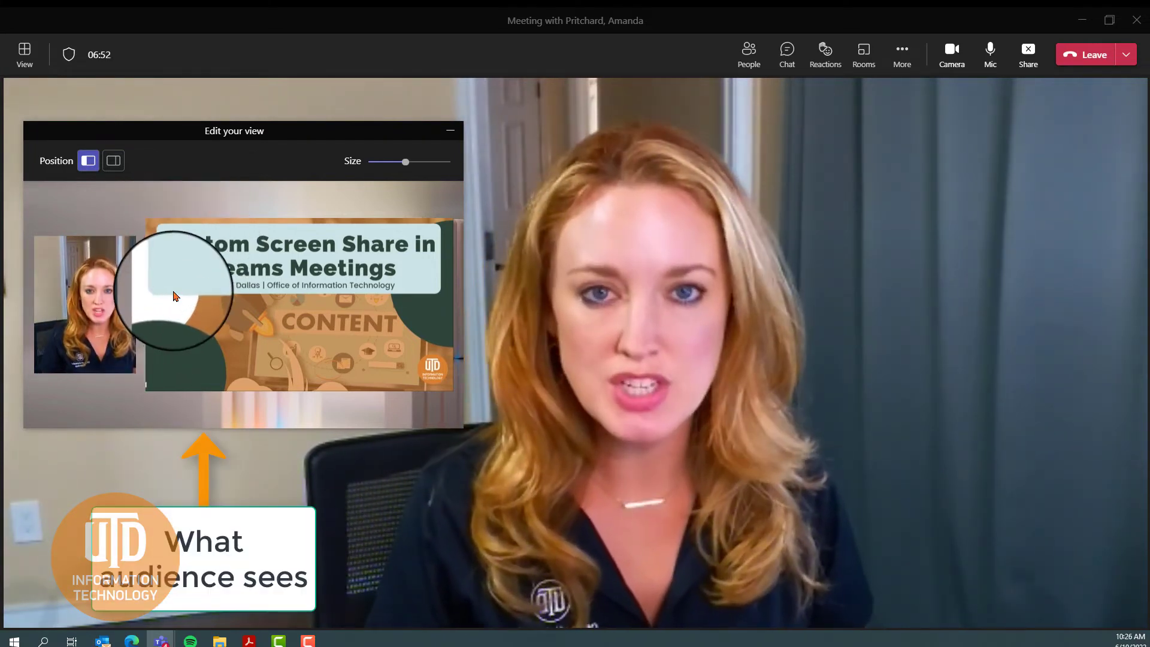
pyautogui.moveTo(406, 161); pyautogui.dragTo(372, 177)
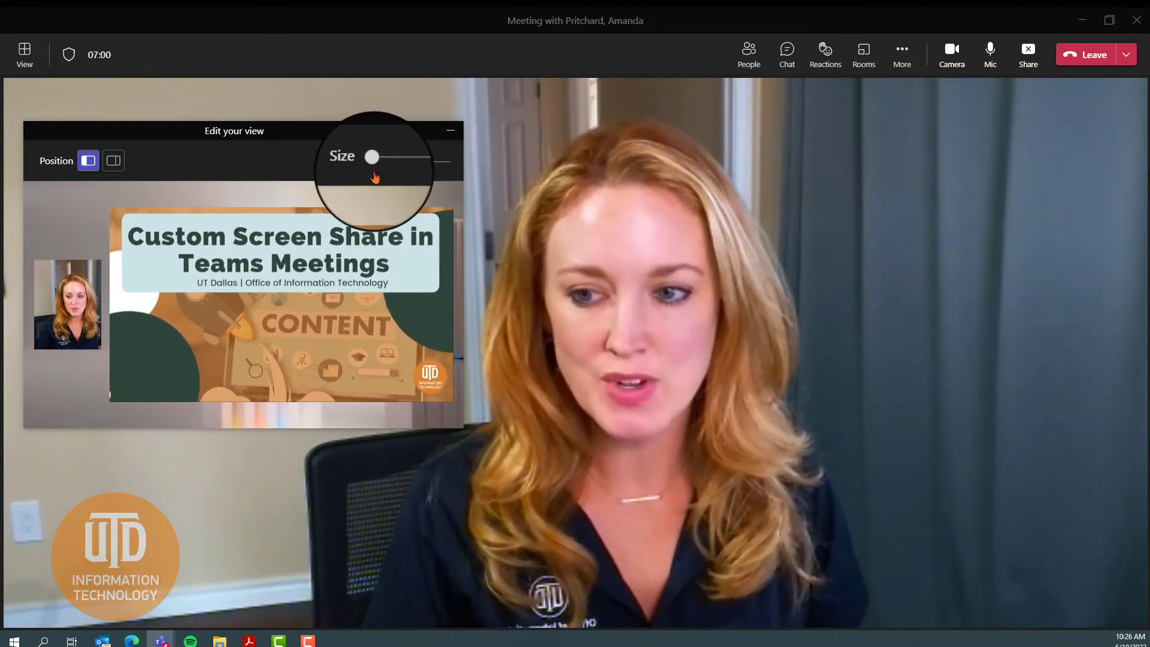
pyautogui.click(110, 163)
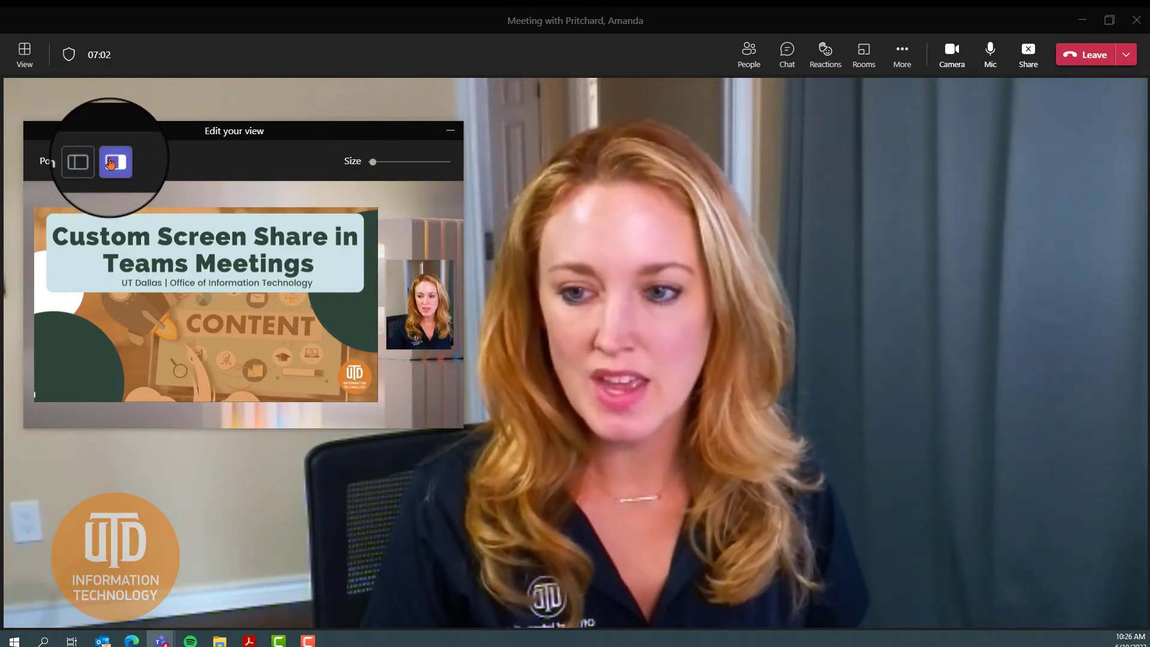
pyautogui.click(377, 167)
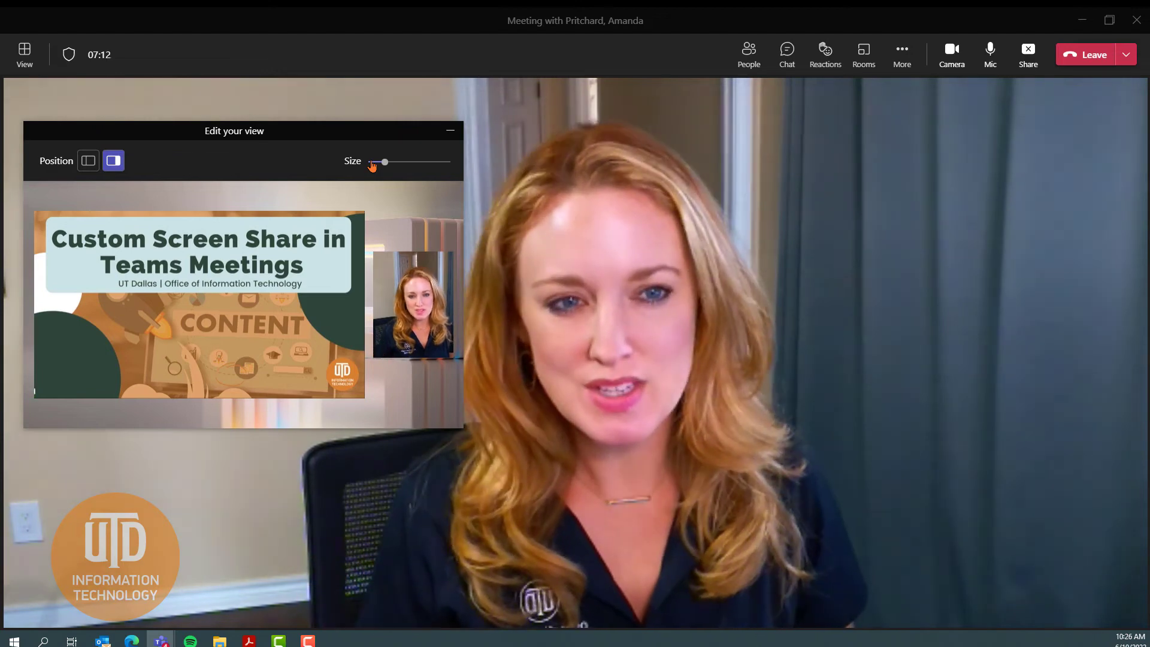
pyautogui.click(94, 166)
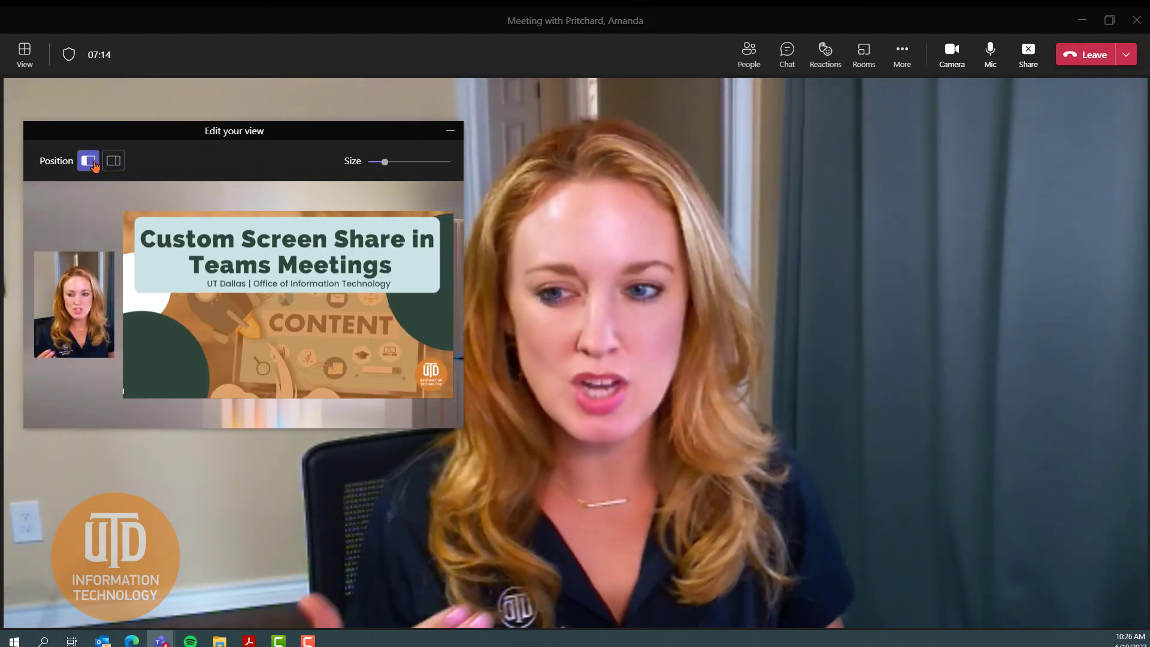
pyautogui.click(111, 166)
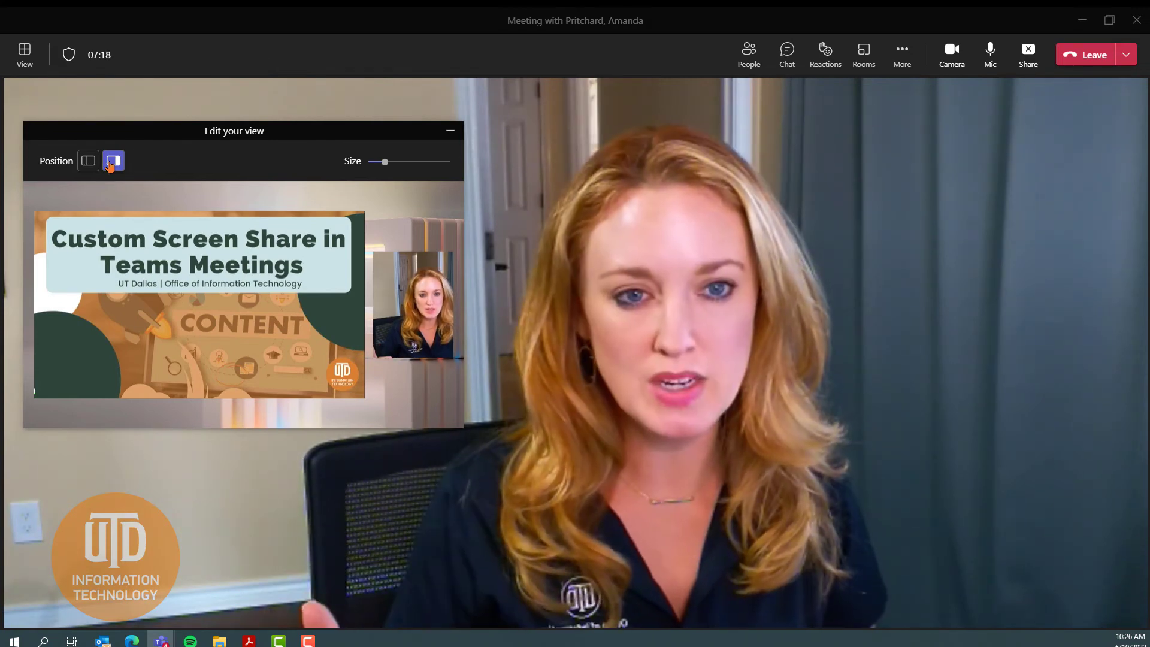
pyautogui.click(445, 131)
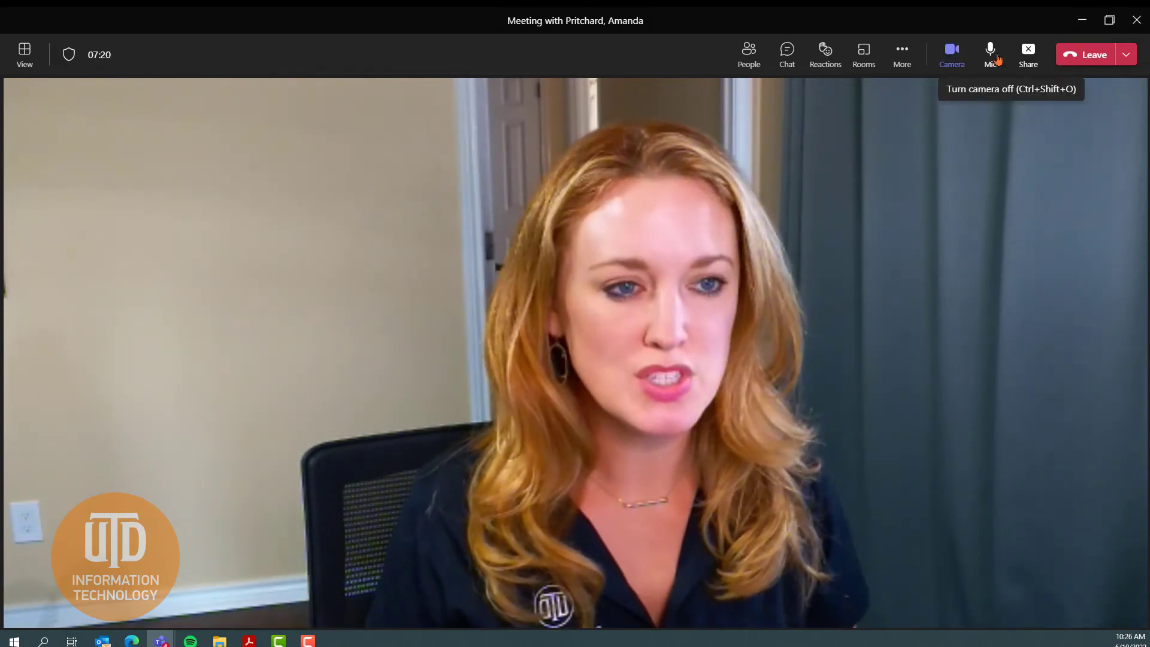
# - Share the slide screen in Reporter mode and maximize the meeting window
pyautogui.click(1029, 53)
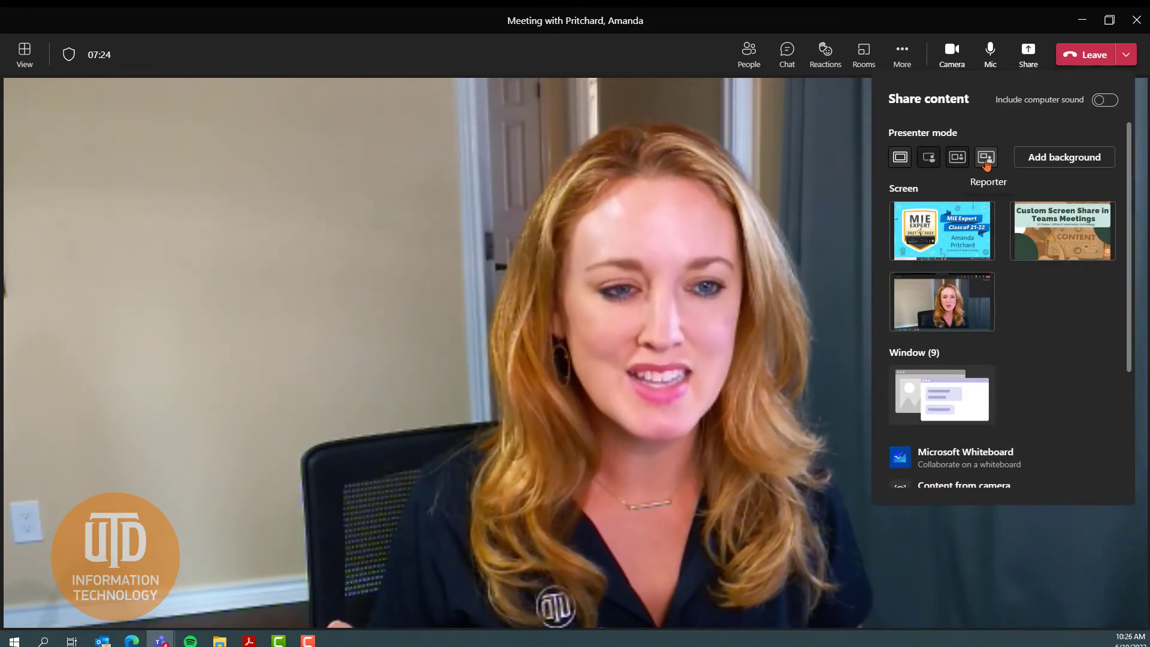
pyautogui.click(990, 165)
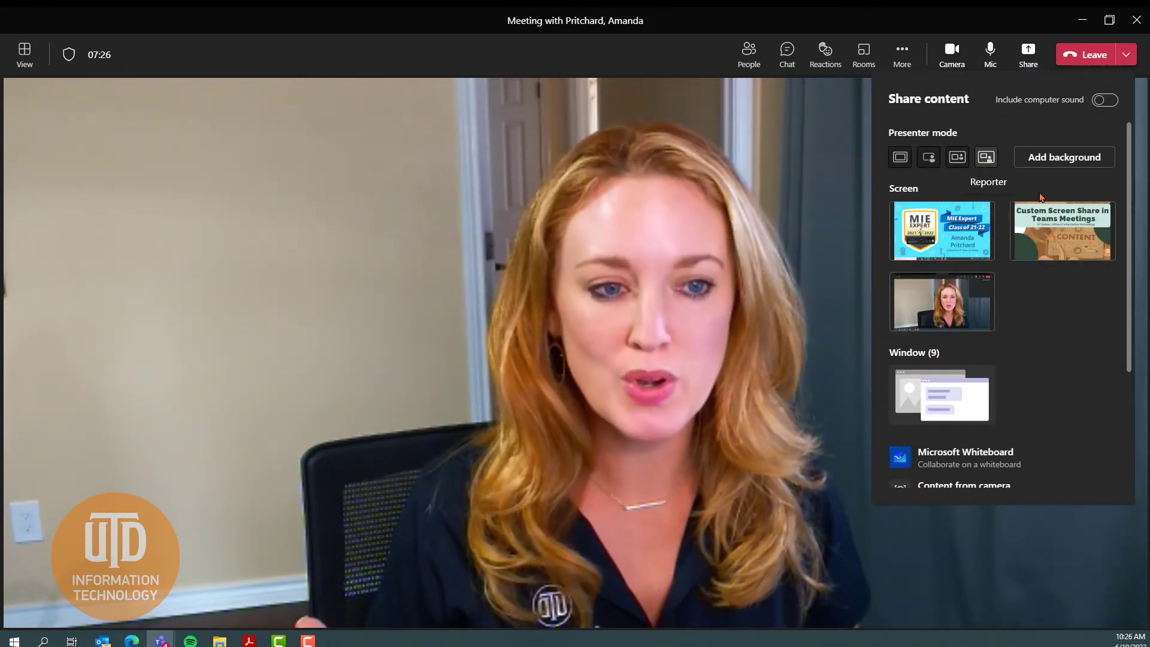
pyautogui.click(1062, 221)
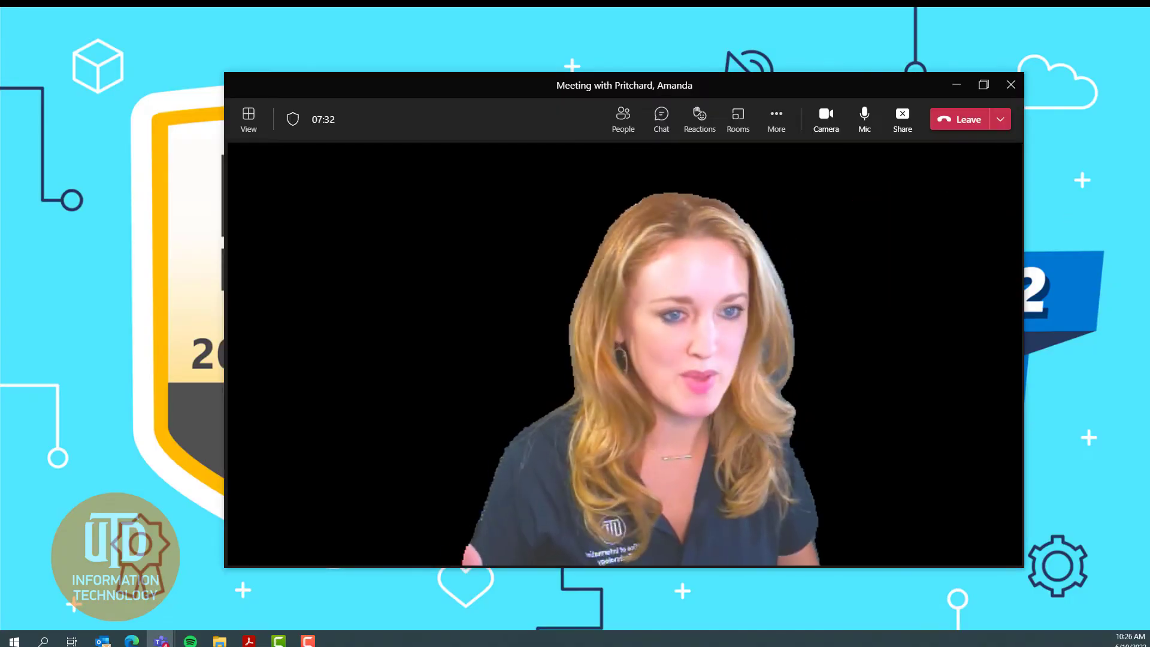
pyautogui.click(983, 85)
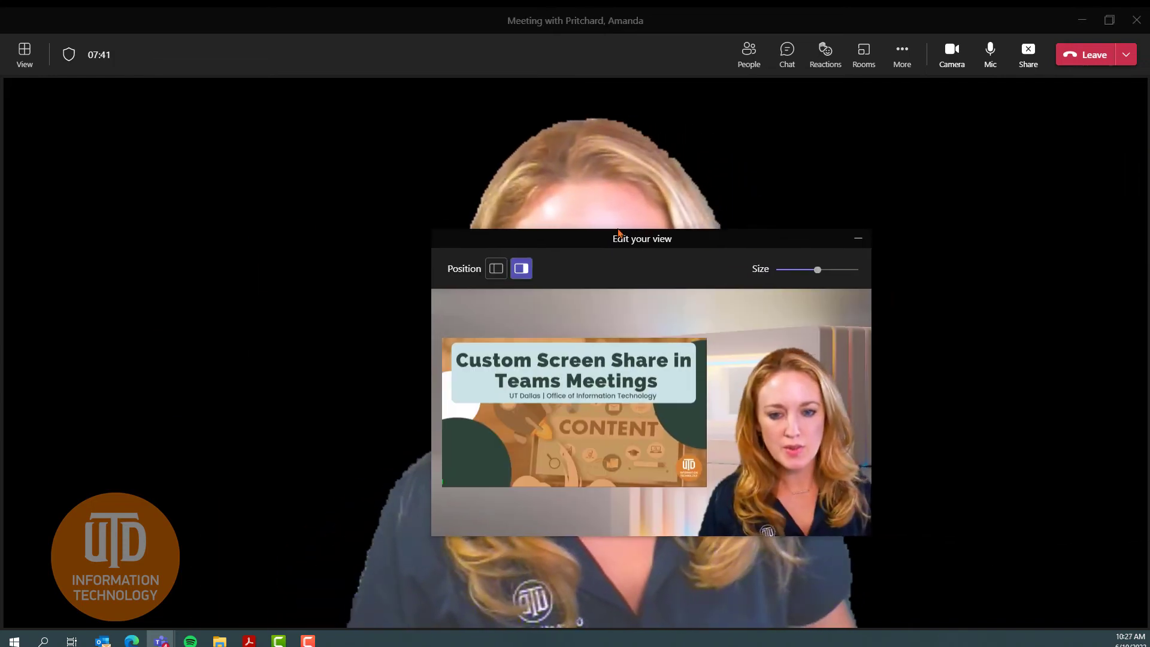
# - Place the Reporter presenter on the slide's left at about two-thirds size, then hide the preview
pyautogui.moveTo(619, 233); pyautogui.dragTo(229, 107)
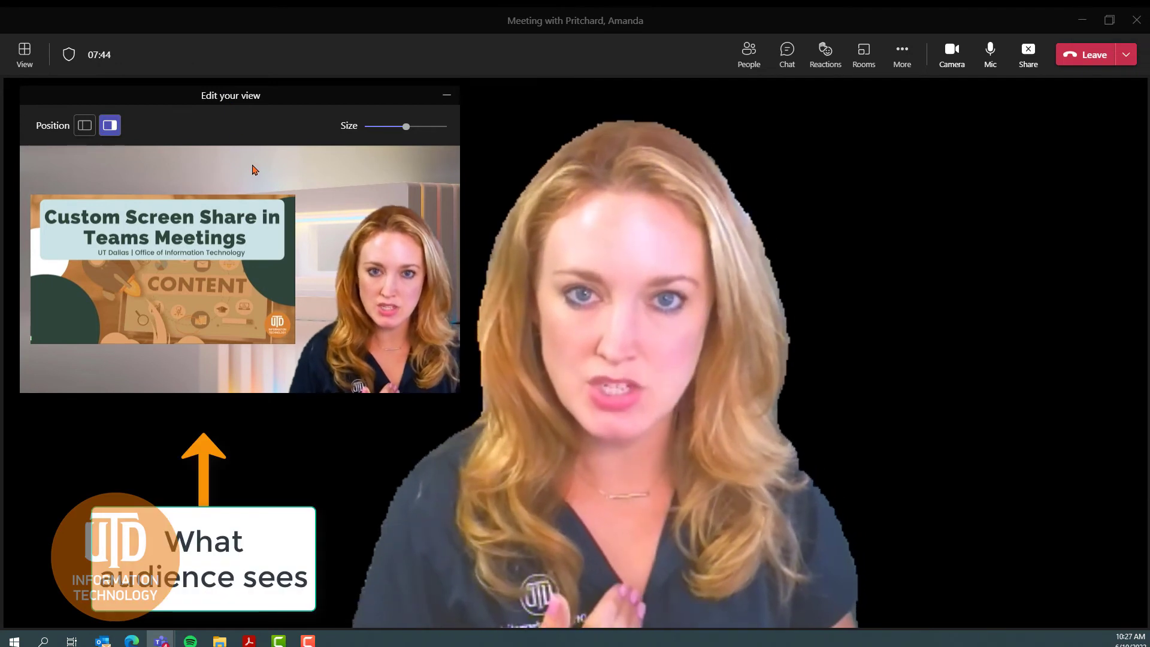
pyautogui.click(249, 172)
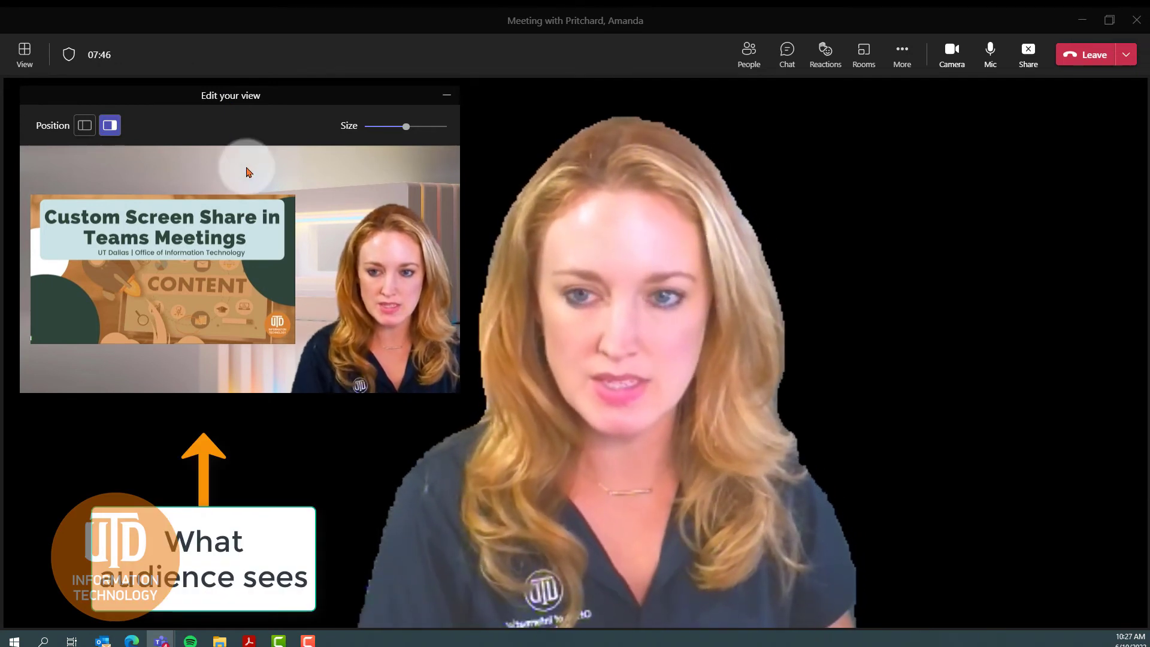
pyautogui.click(83, 127)
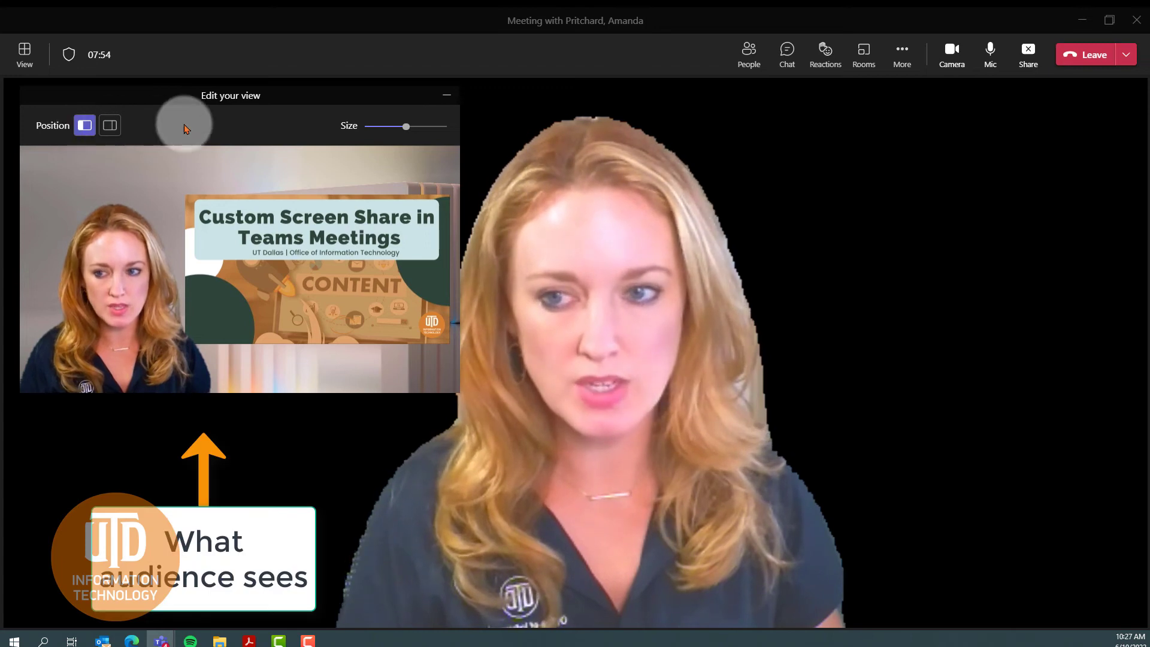
pyautogui.moveTo(404, 126); pyautogui.dragTo(359, 133)
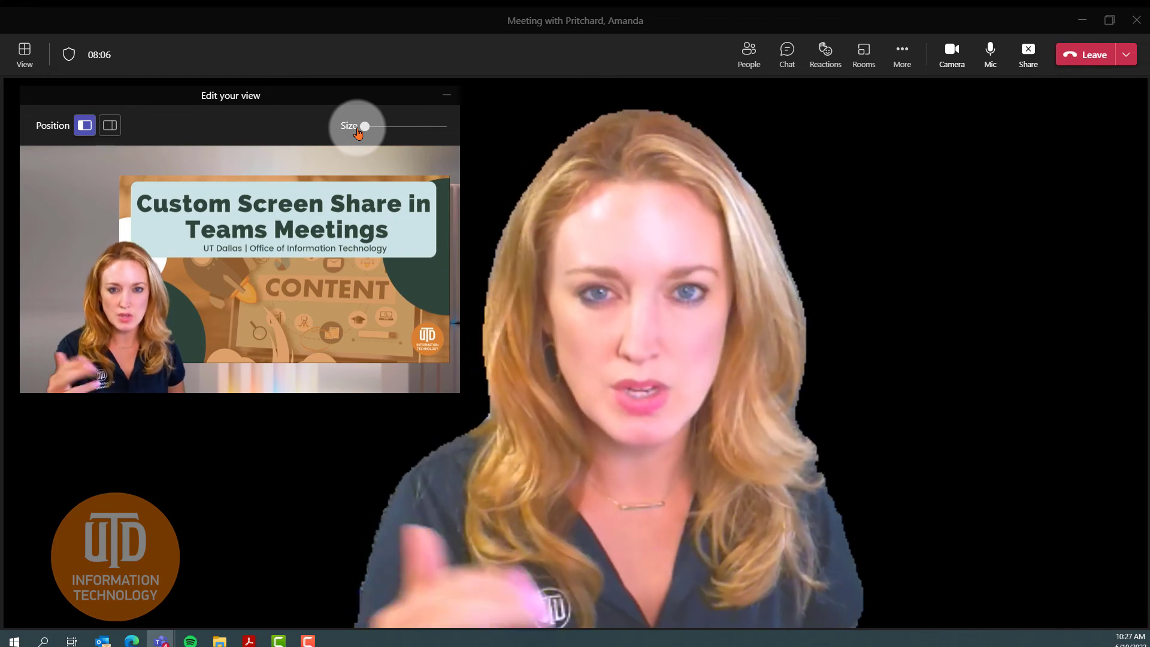
pyautogui.moveTo(358, 132); pyautogui.dragTo(416, 135)
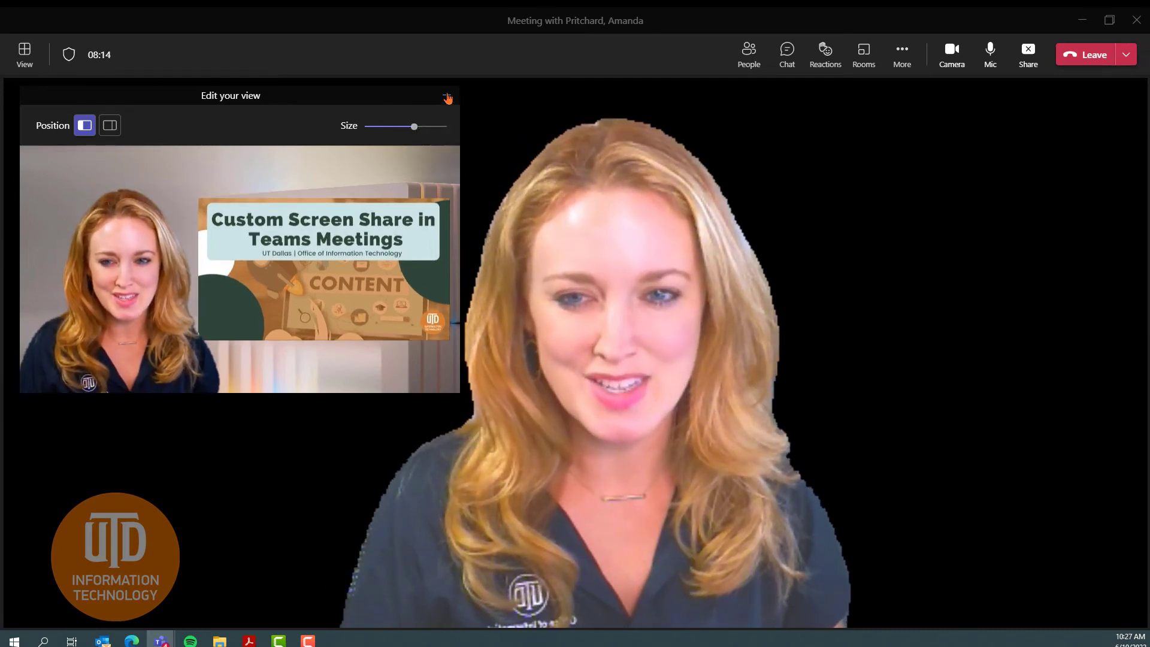
pyautogui.click(447, 95)
# - Stop sharing the screen from the meeting toolbar
pyautogui.click(1028, 53)
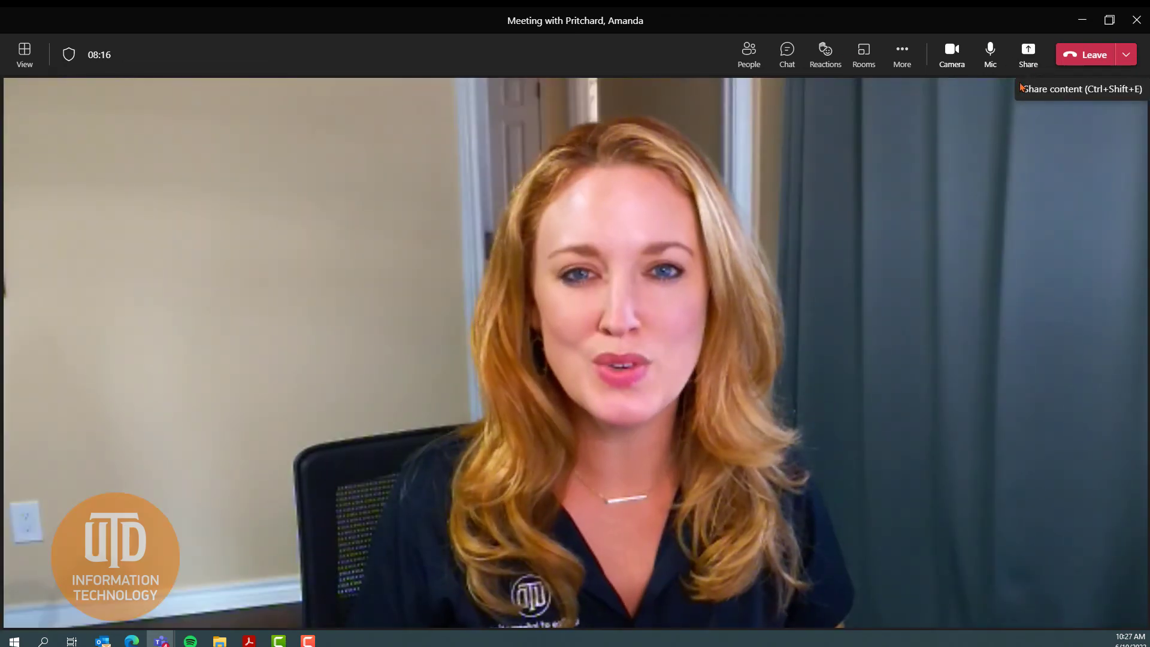